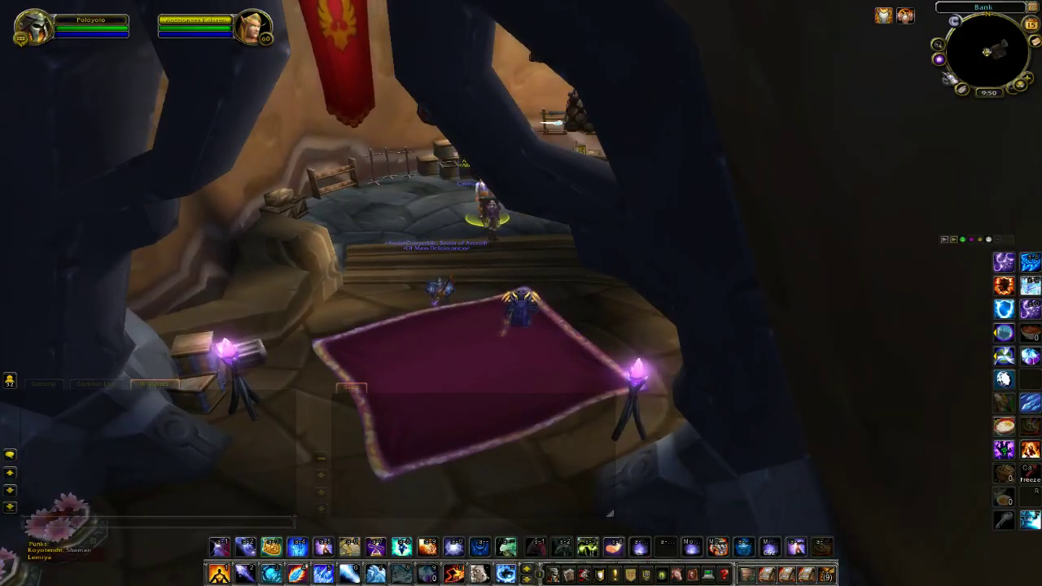
- Look through the items listed in the Transmog group in the TSM Groups window
left_click(950, 79)
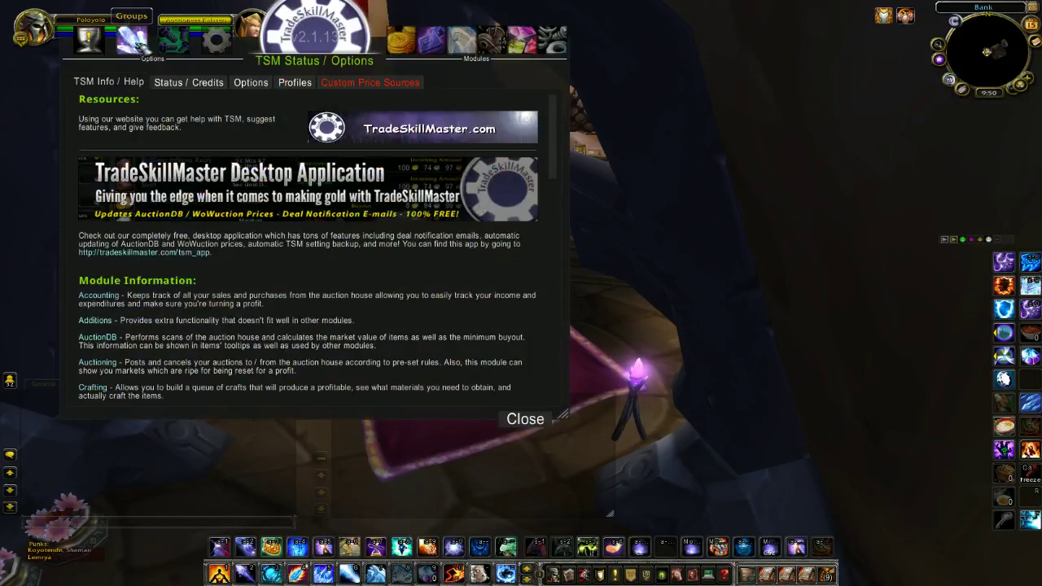
left_click(138, 45)
left_click(114, 141)
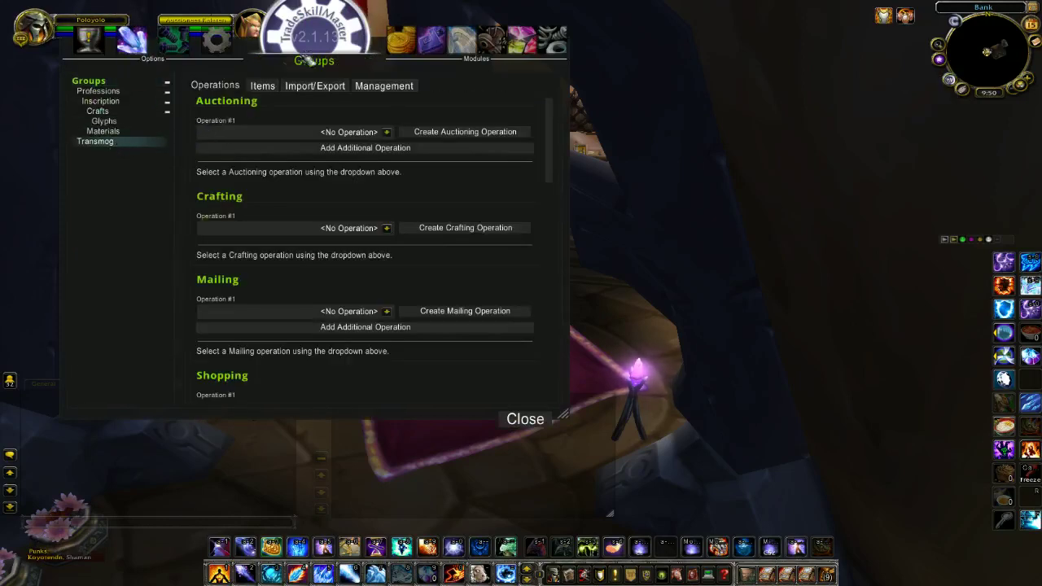
left_click(262, 86)
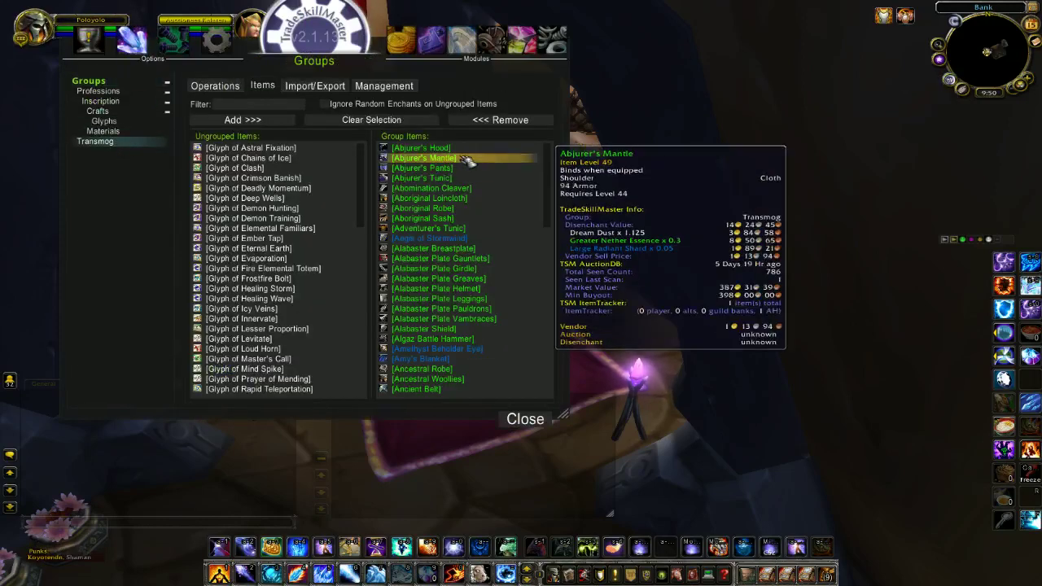
scroll(465, 198, "down", 5)
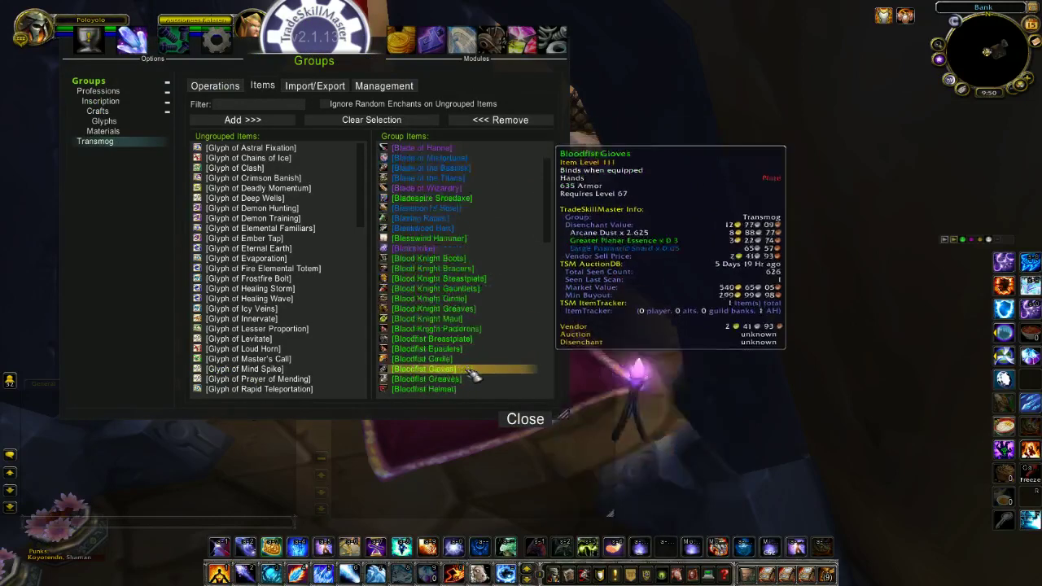
scroll(472, 373, "down", 5)
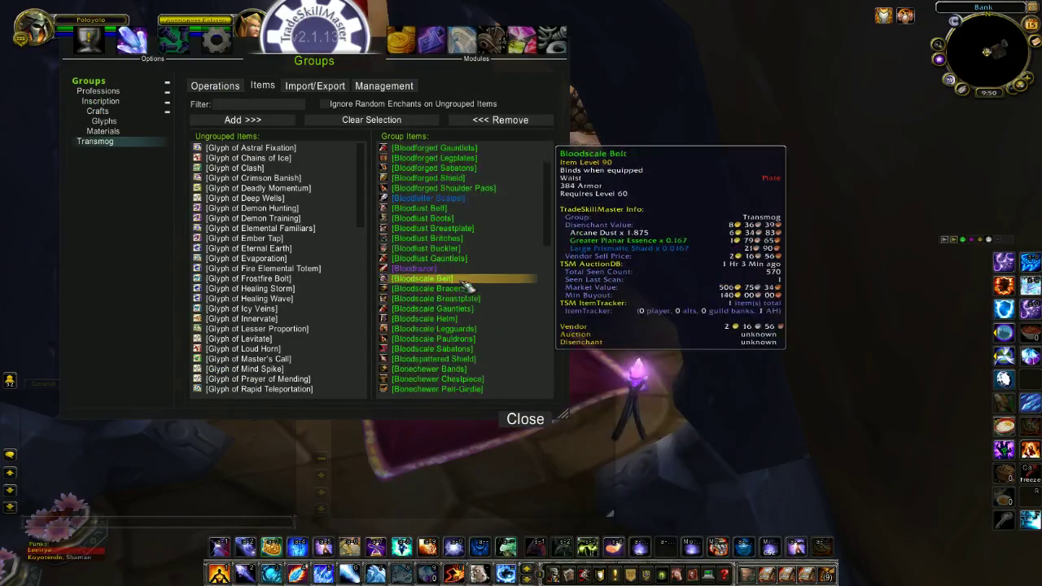
scroll(468, 350, "down", 5)
scroll(467, 351, "down", 8)
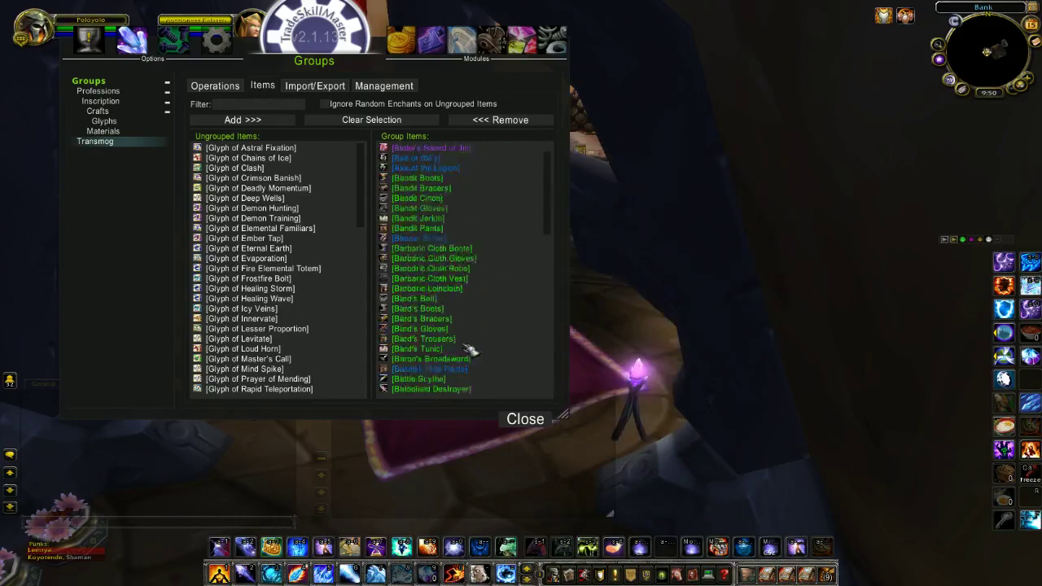
- Check the Transmog group's operations, see no Shopping operation, and close the groups window
left_click(214, 85)
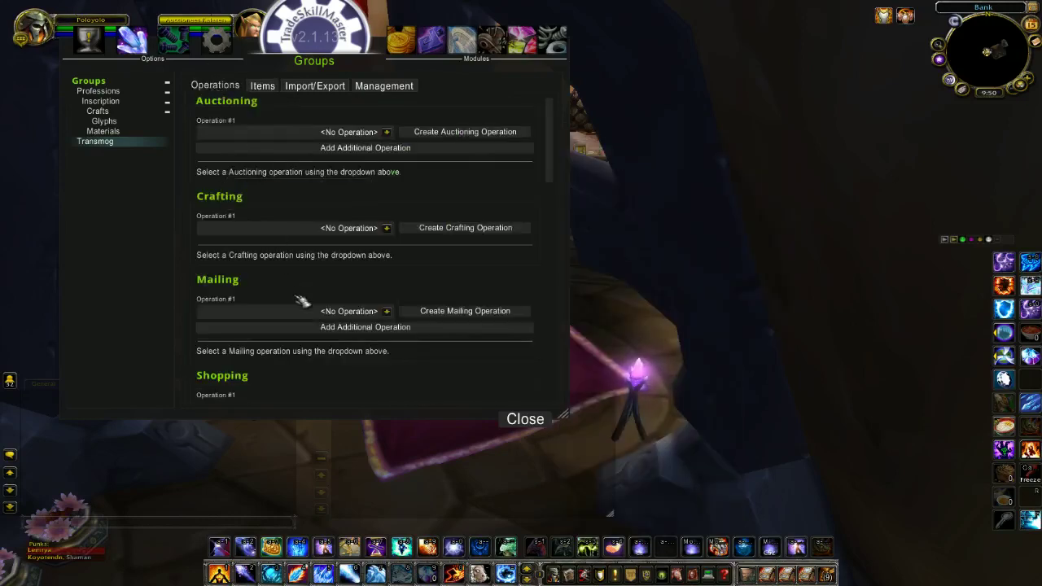
scroll(309, 305, "down", 2)
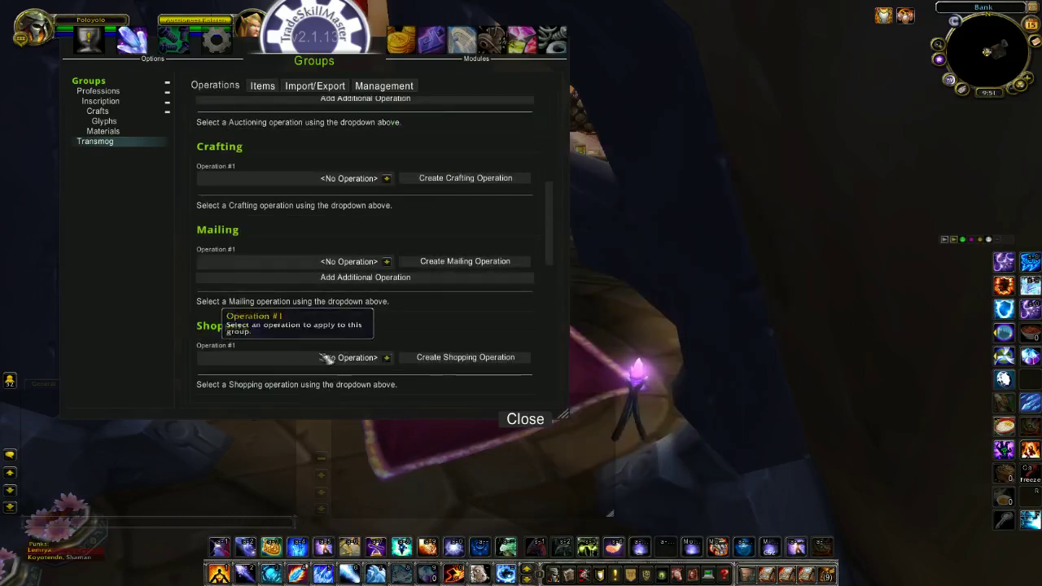
left_click(525, 418)
scroll(499, 234, "up", 3)
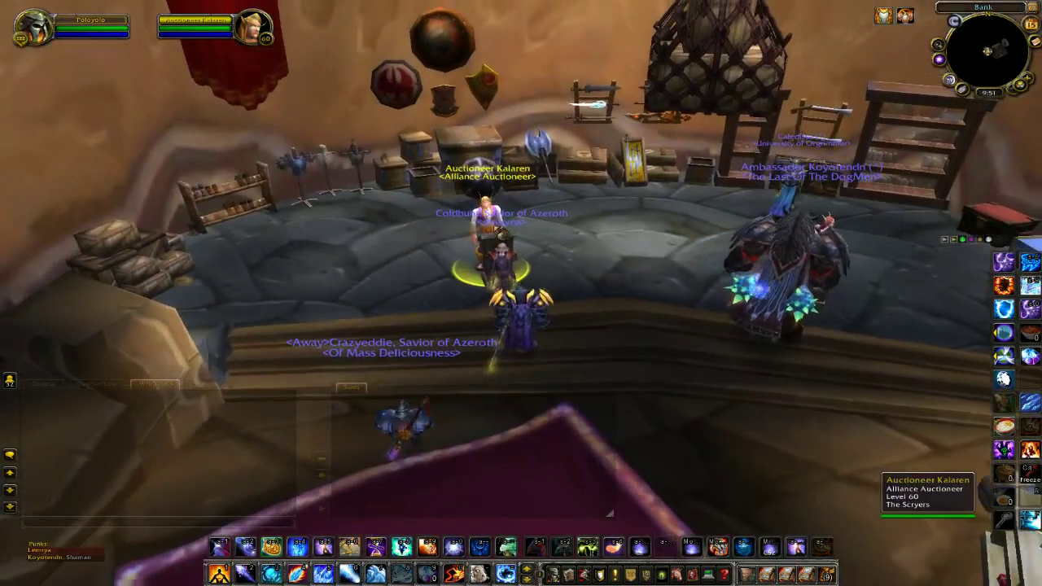
- Open the auction house at the auctioneer, then close it again
right_click(488, 221)
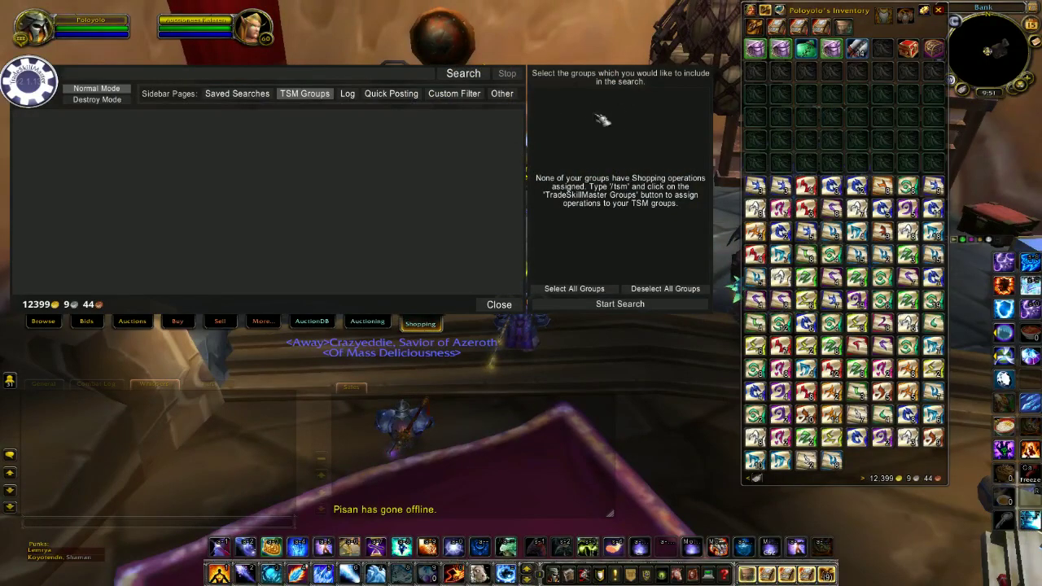
left_click_drag(611, 325, 569, 330)
key("Escape")
key("Escape")
- In the TSM options window, go to Module Operations, Shopping, and begin a new Shopping operation
left_click(954, 81)
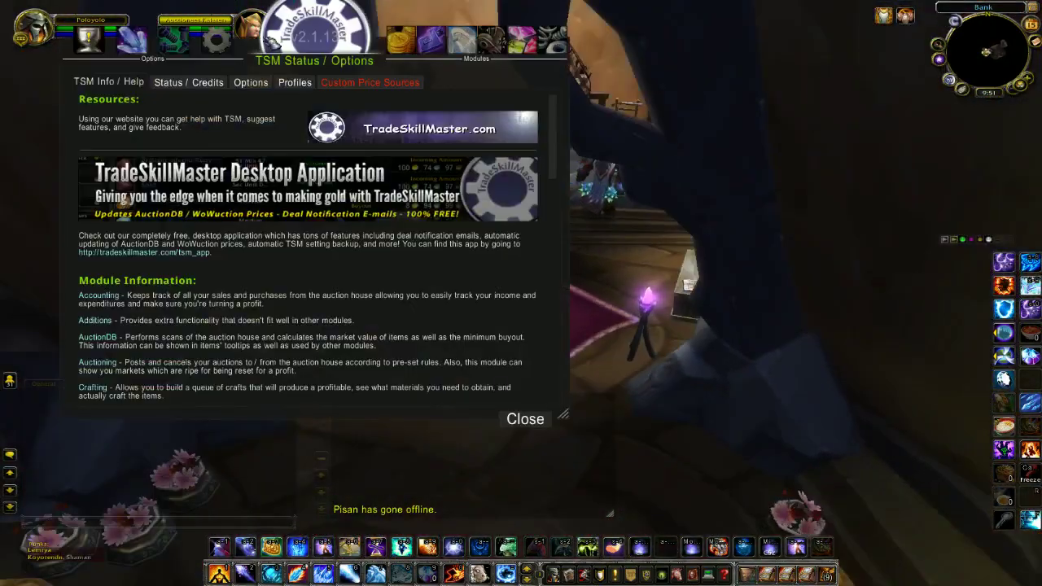
left_click_drag(184, 56, 212, 77)
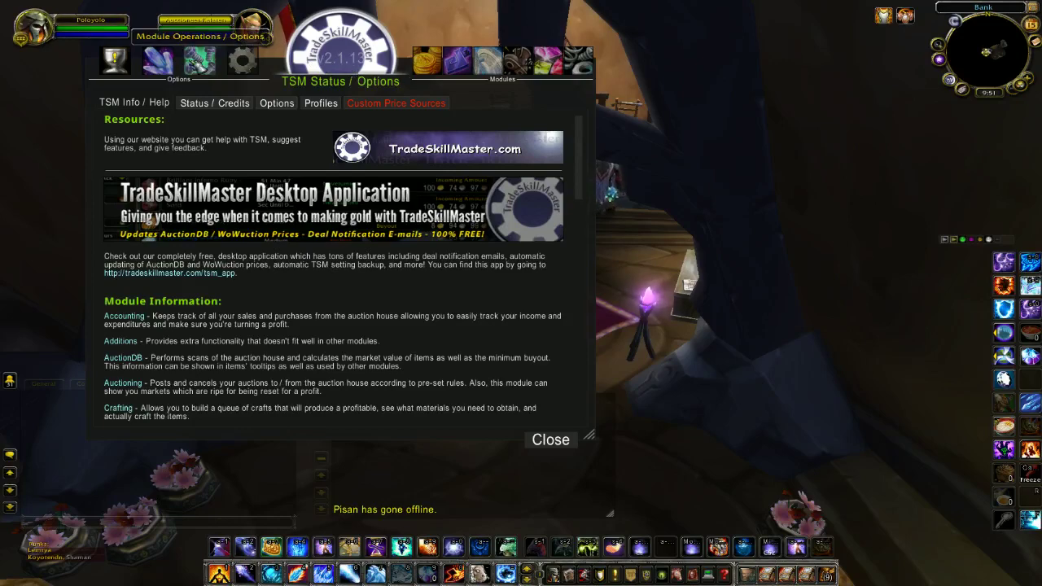
left_click(200, 65)
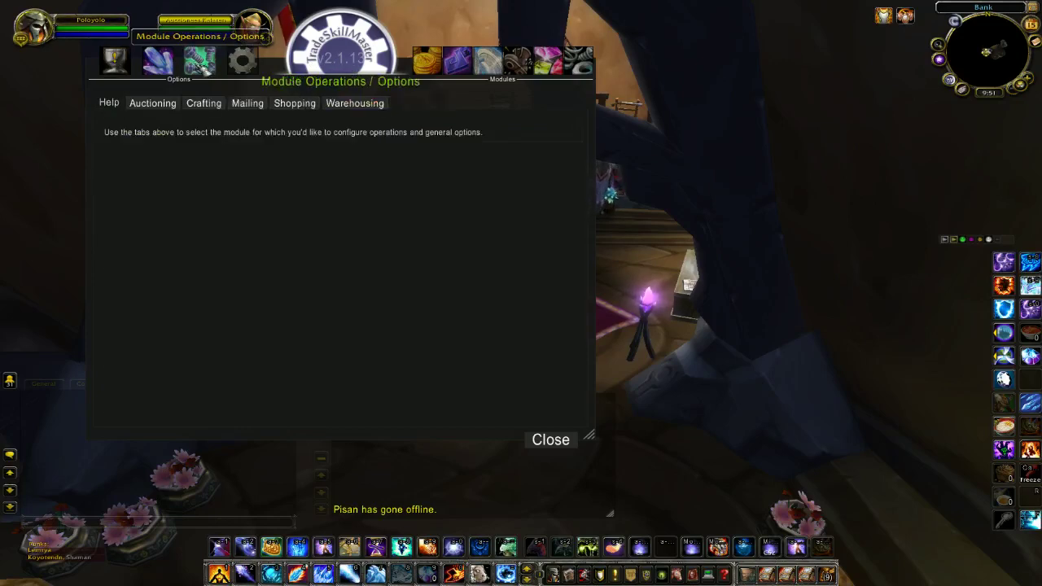
left_click(295, 103)
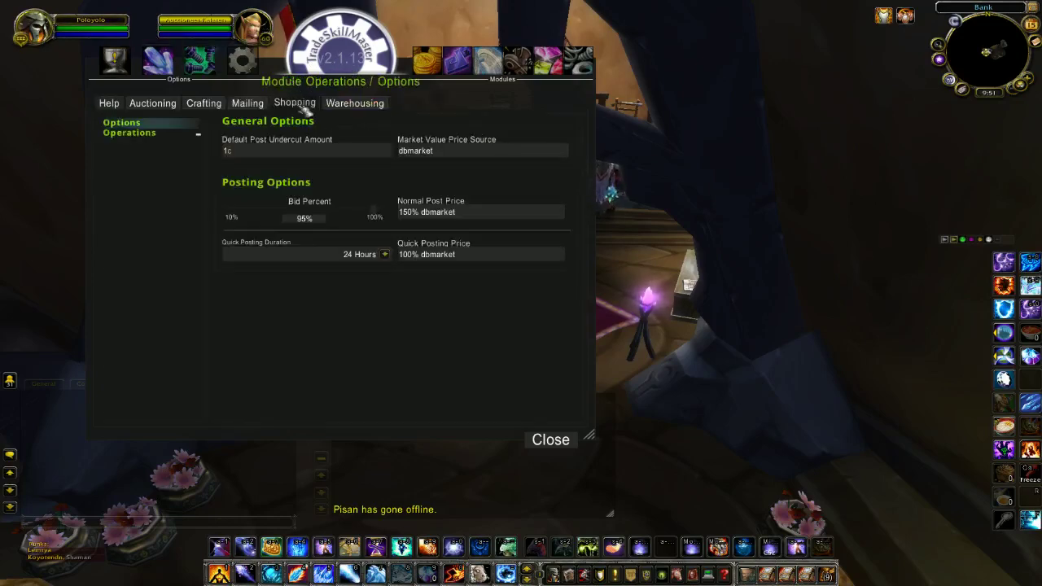
left_click(143, 136)
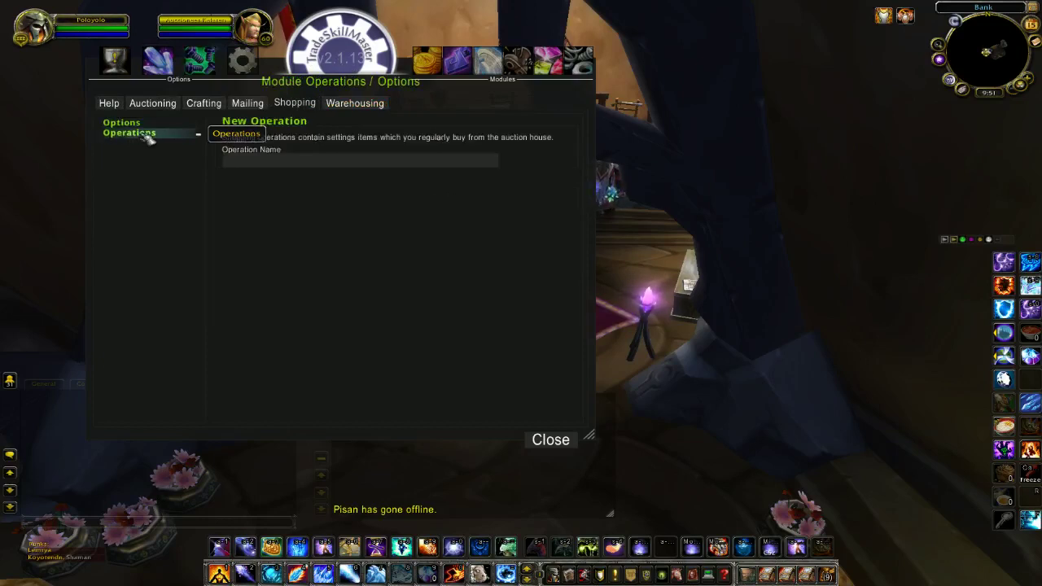
- Name the new Shopping operation '100g' and create it
left_click(255, 159)
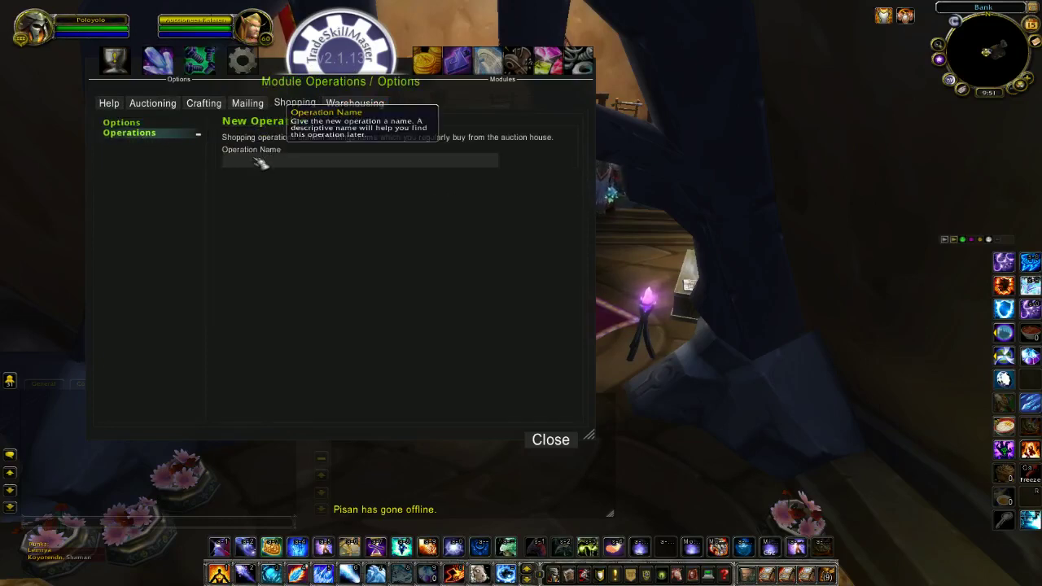
type("Tran")
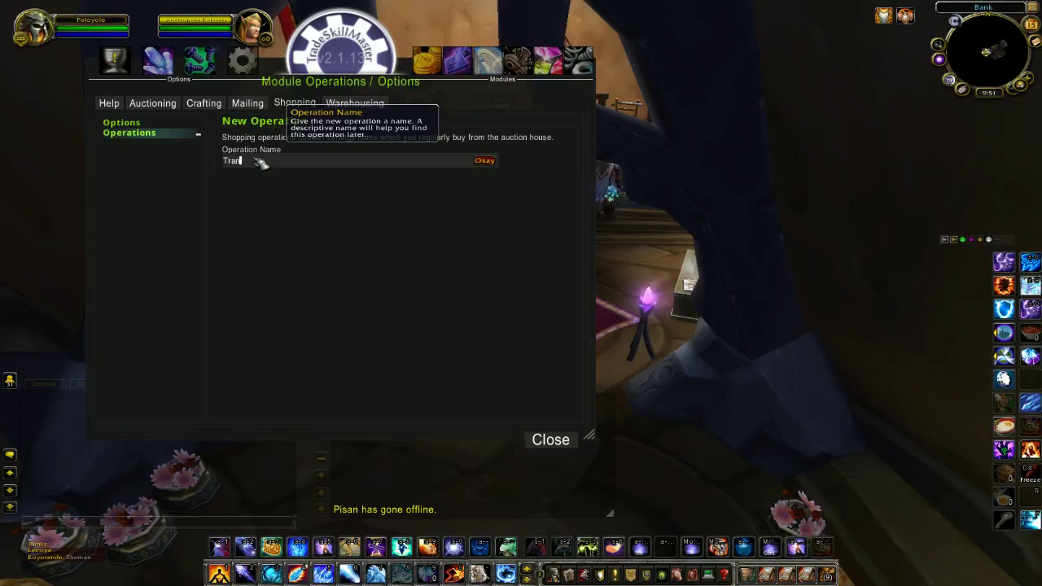
type("smog")
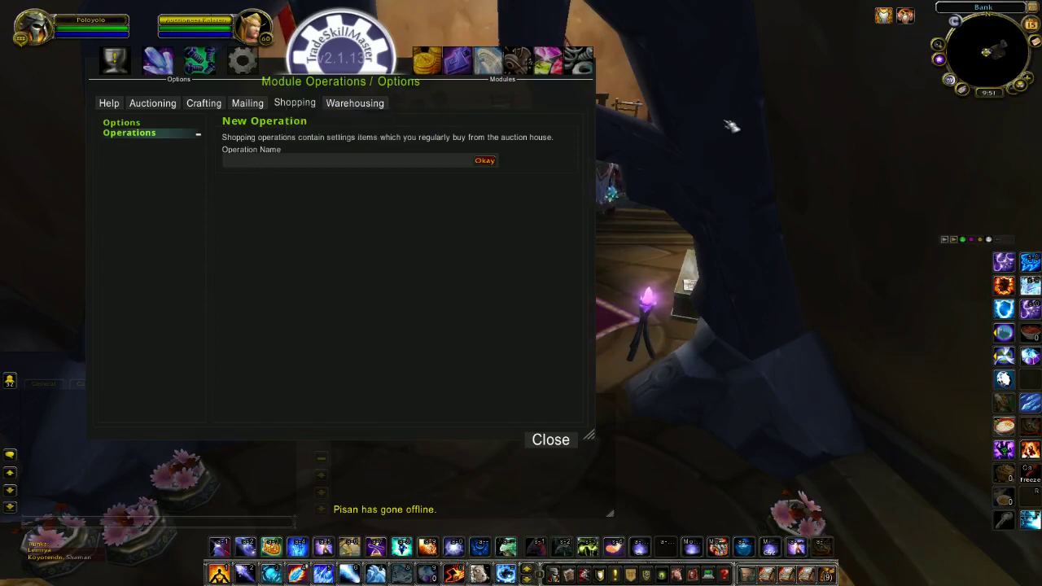
type("00g")
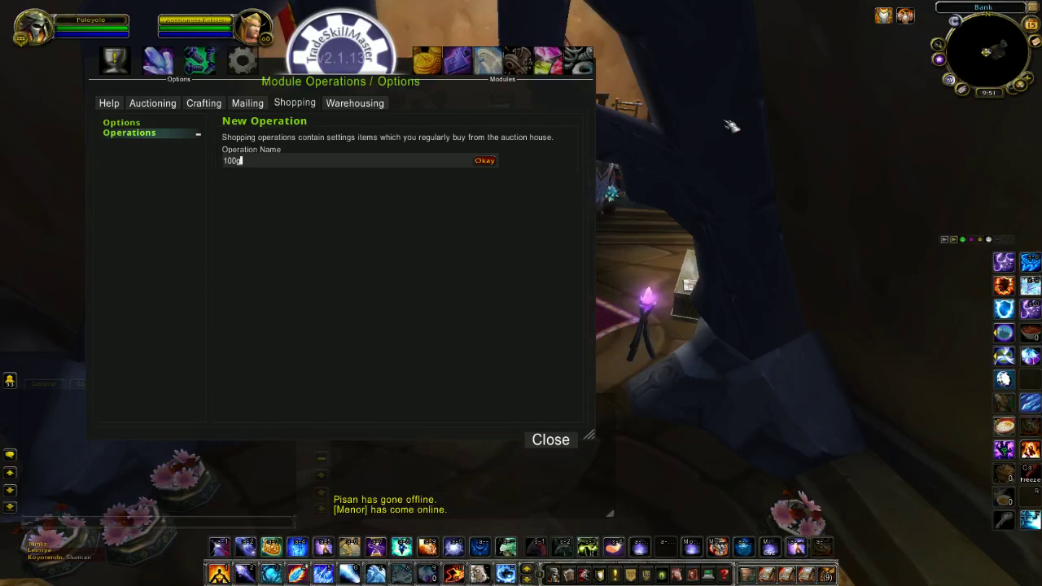
key("Return")
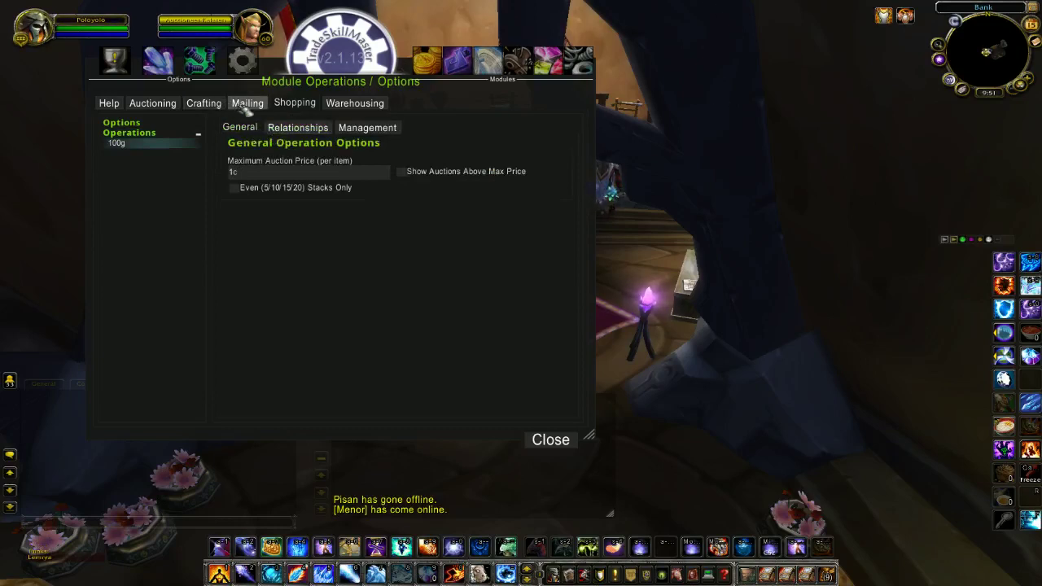
- Edit the 100g operation's Maximum Auction Price (per item) until the 1g value is erased
left_click(307, 173)
key("BackSpace")
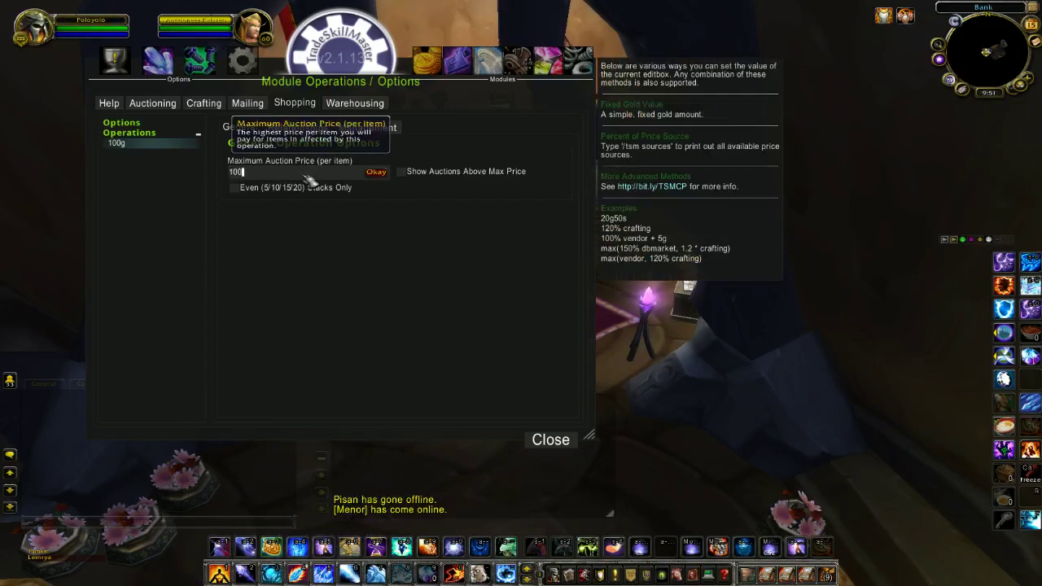
key("Return")
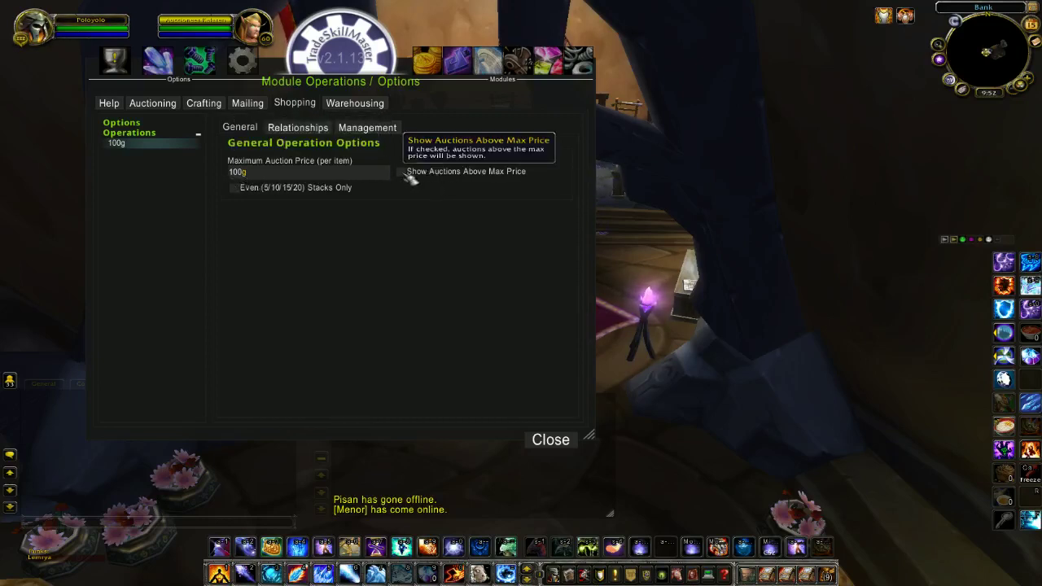
left_click(244, 174)
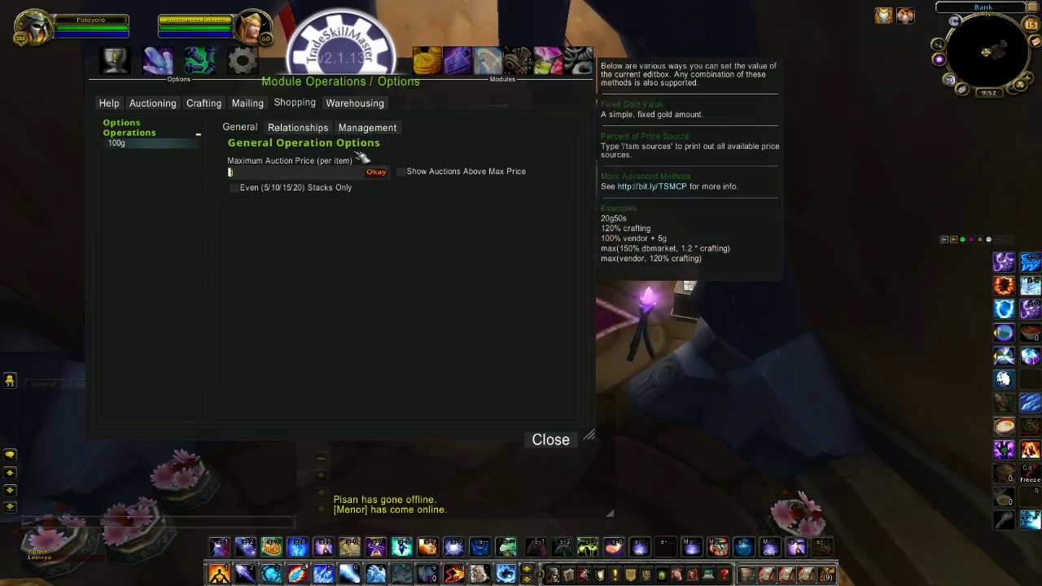
key("Return")
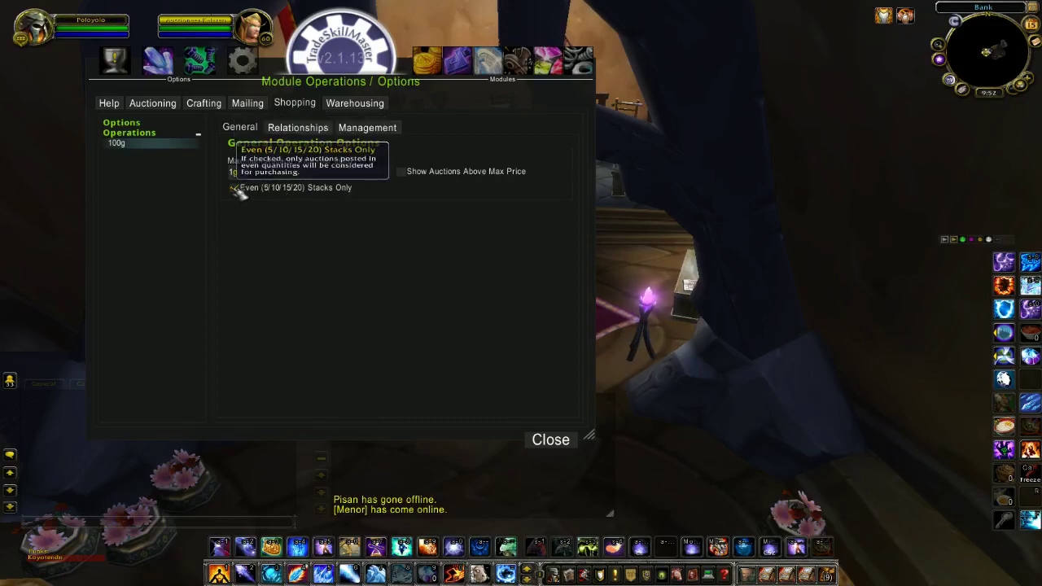
left_click(253, 174)
key("BackSpace")
key("BackSpace")
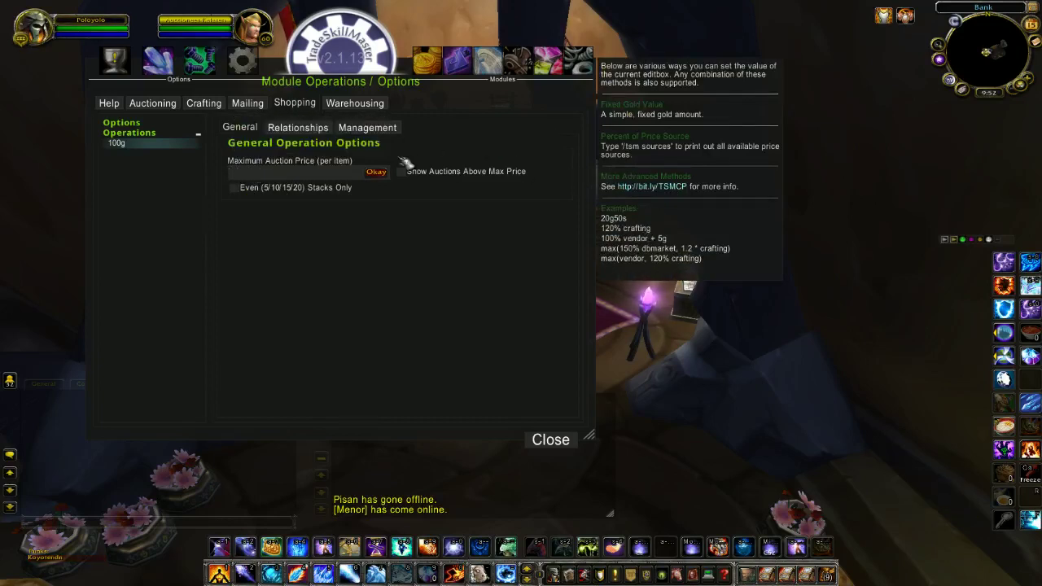
- Enter 100g as the operation's Maximum Auction Price per item, replacing the trial entries
key("Return")
type("40% crafting")
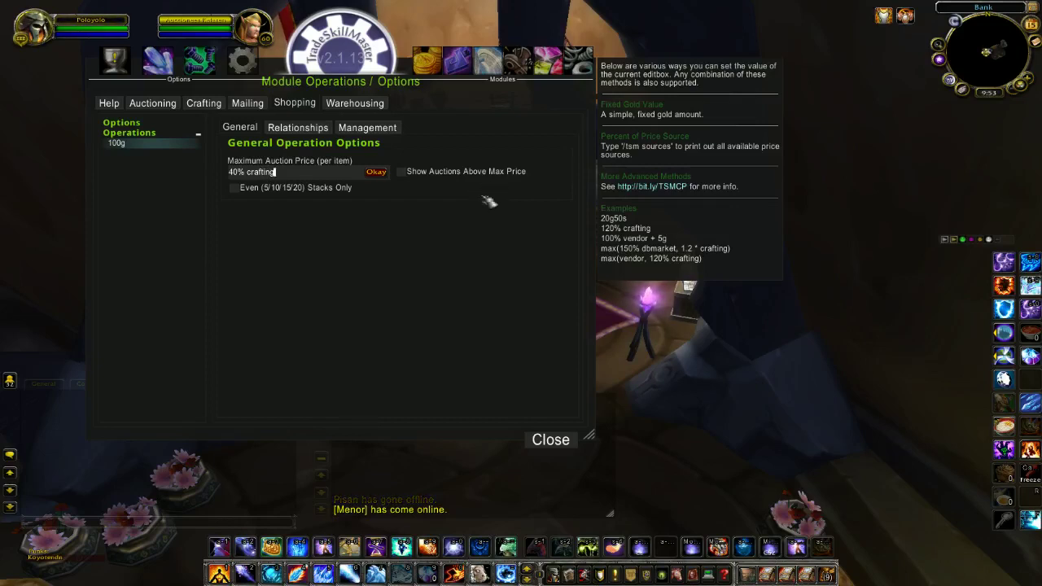
key("BackSpace")
key("BackSpace")
key("BackSpace")
key("BackSpace")
key("BackSpace")
key("BackSpace")
key("BackSpace")
key("BackSpace")
key("BackSpace")
key("BackSpace")
key("BackSpace")
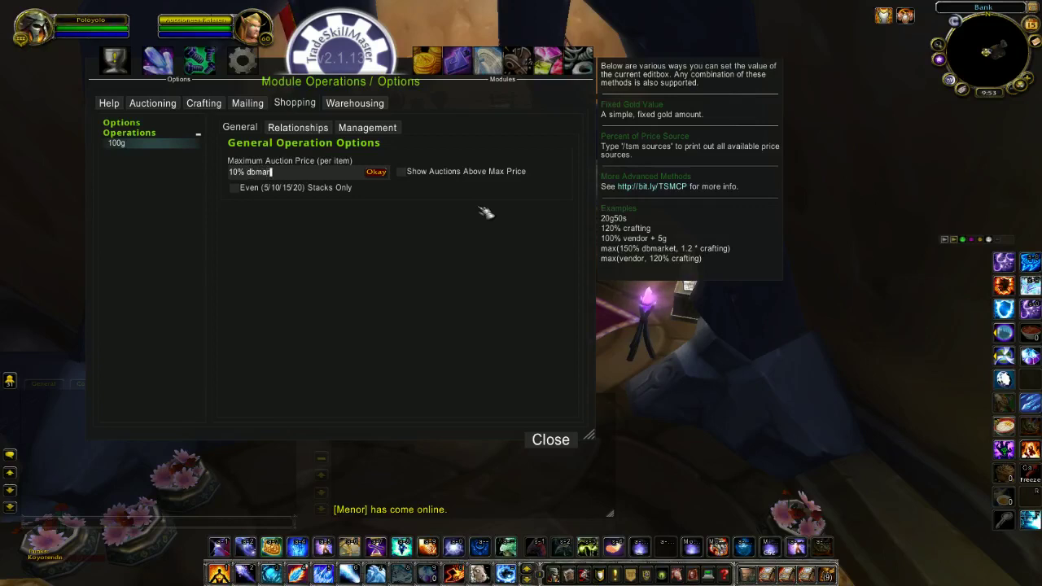
key("Return")
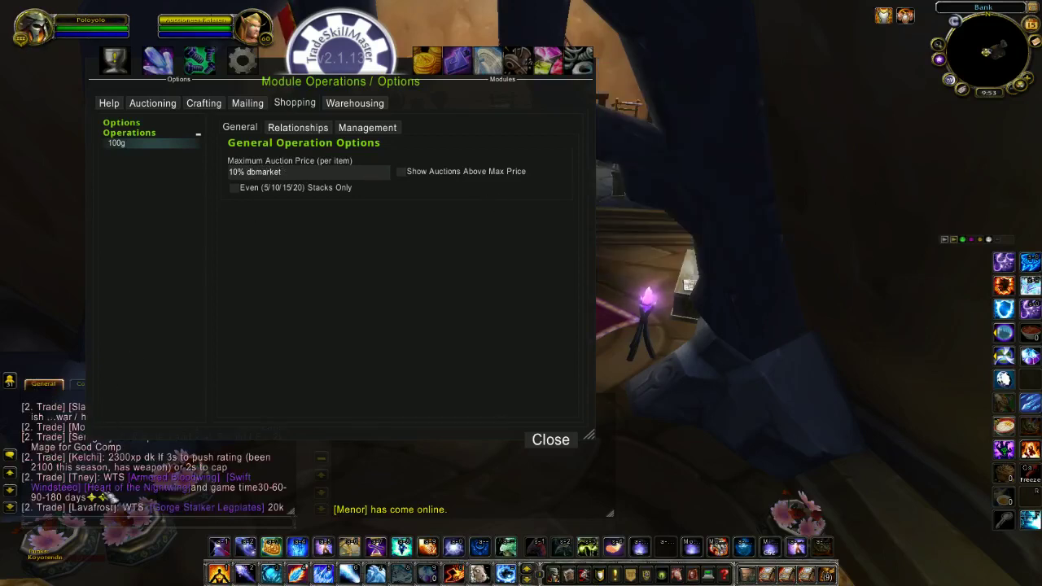
left_click(307, 174)
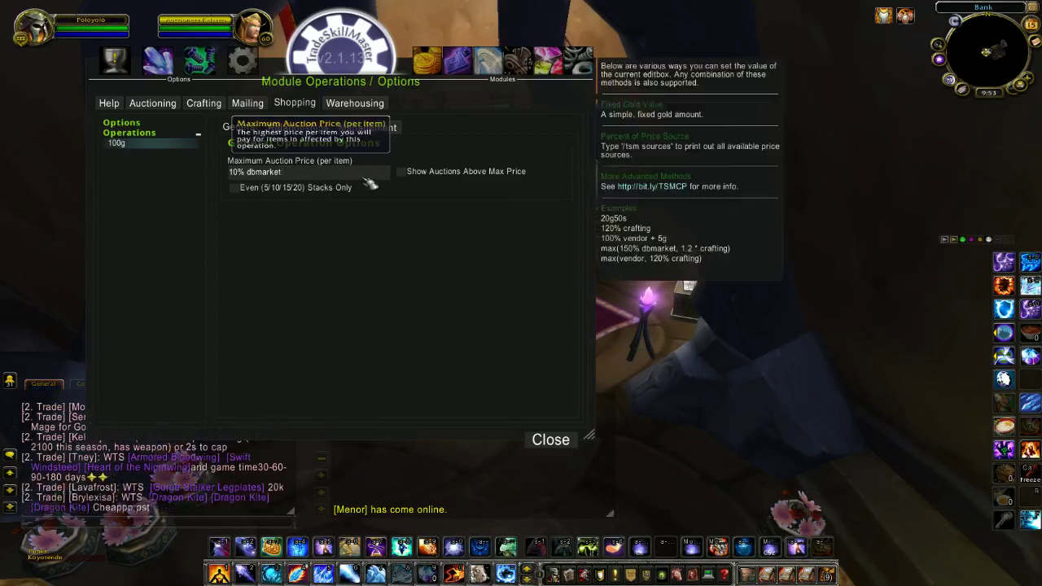
key("BackSpace")
key("BackSpace")
key("BackSpace")
key("BackSpace")
key("BackSpace")
key("BackSpace")
key("BackSpace")
key("BackSpace")
key("BackSpace")
key("BackSpace")
key("BackSpace")
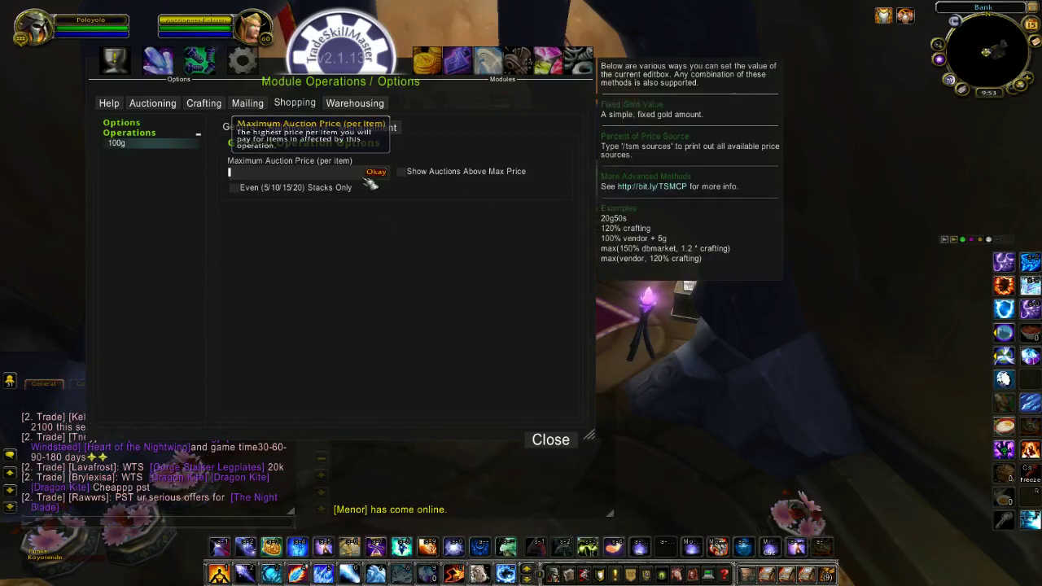
type("100g")
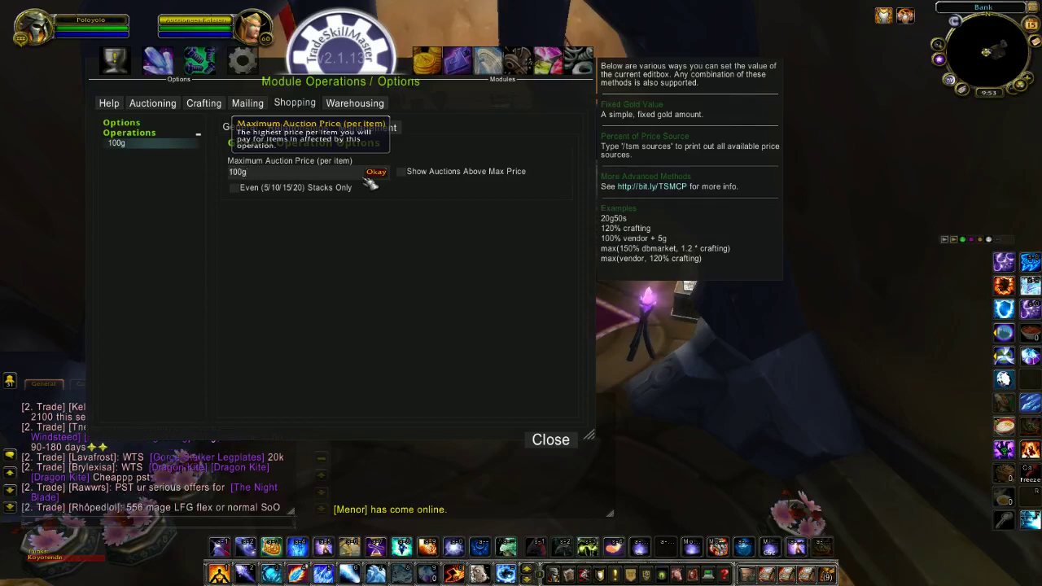
key("Return")
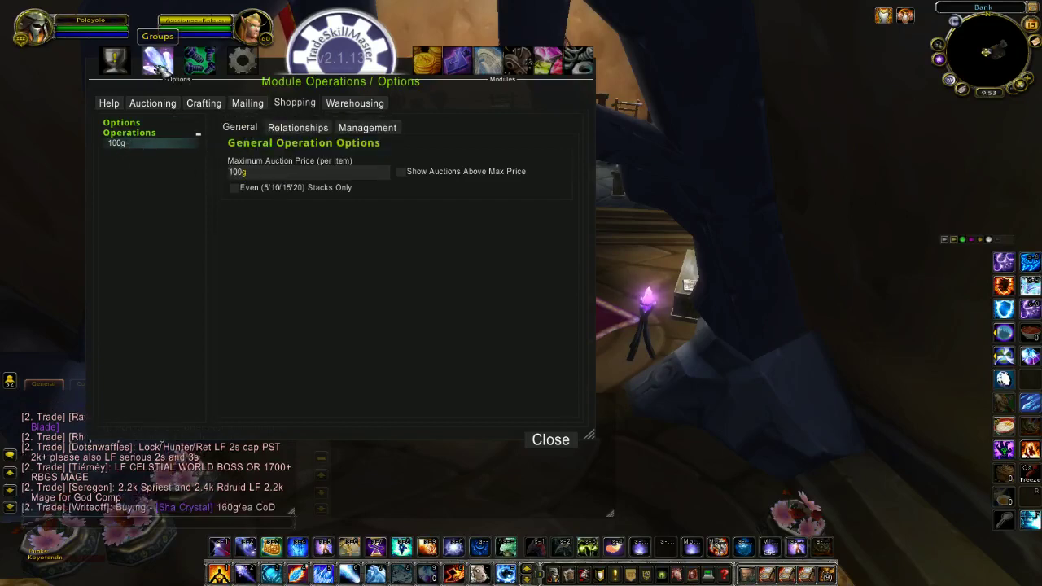
- Set Transmog's Shopping Operation #1 to 100g and close the TSM window
left_click(157, 62)
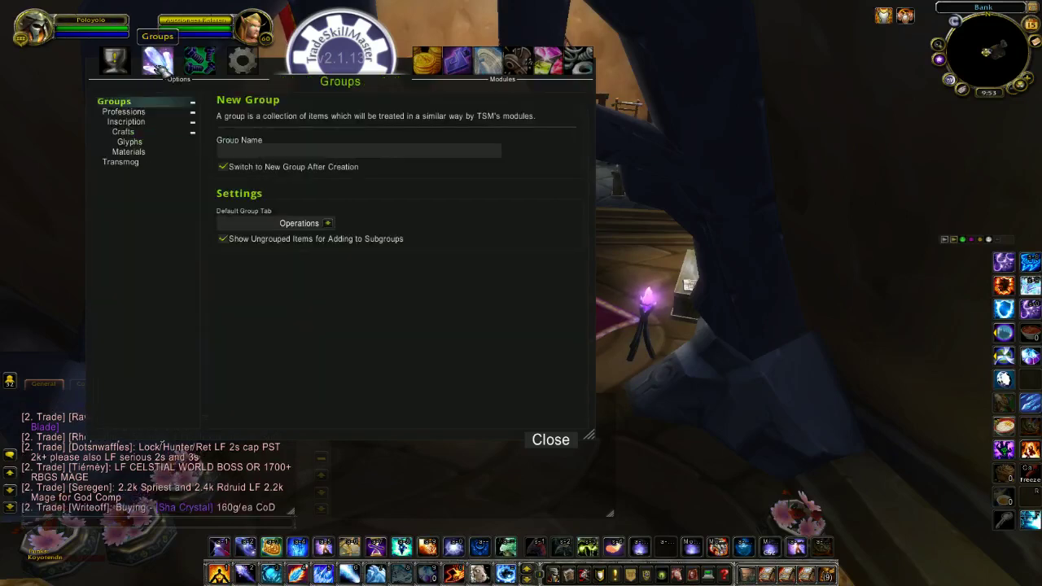
left_click(134, 163)
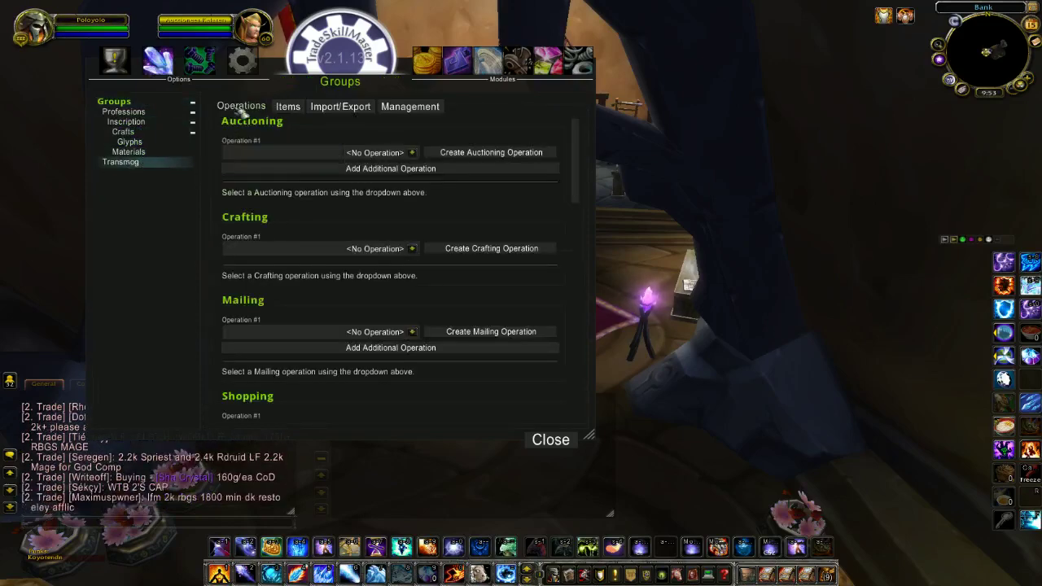
scroll(323, 225, "down", 3)
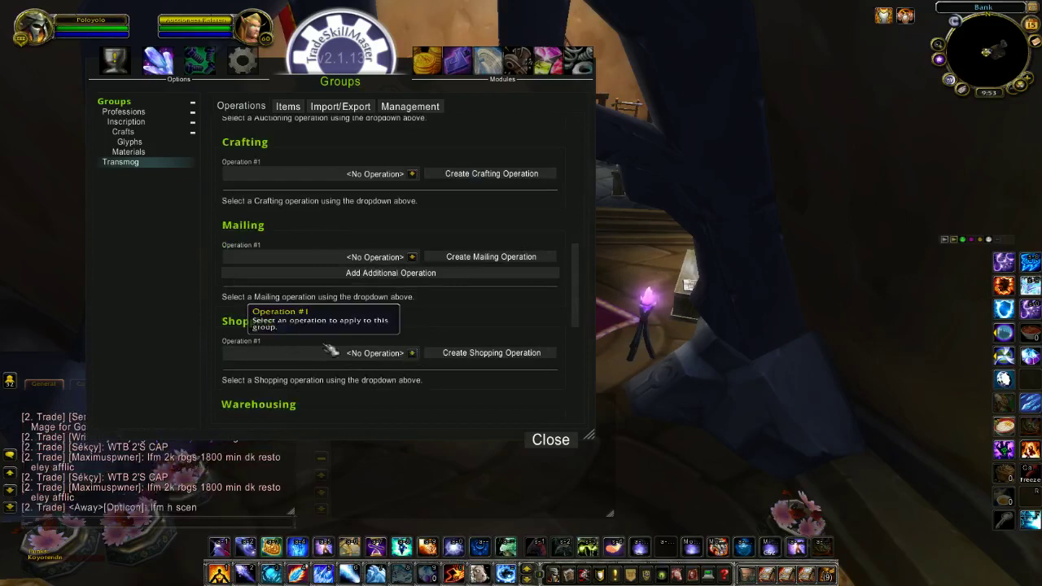
left_click(412, 353)
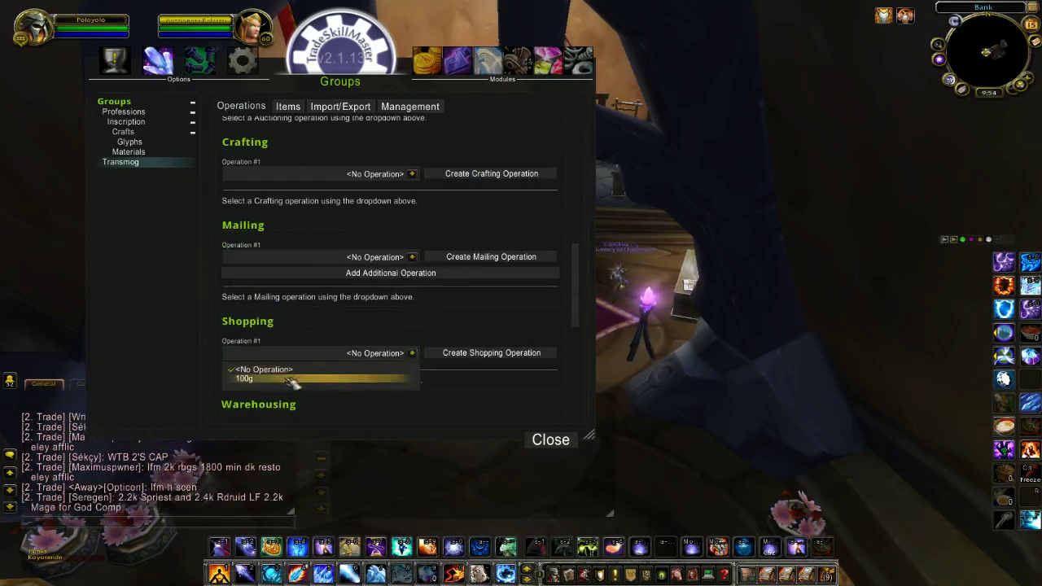
left_click(248, 379)
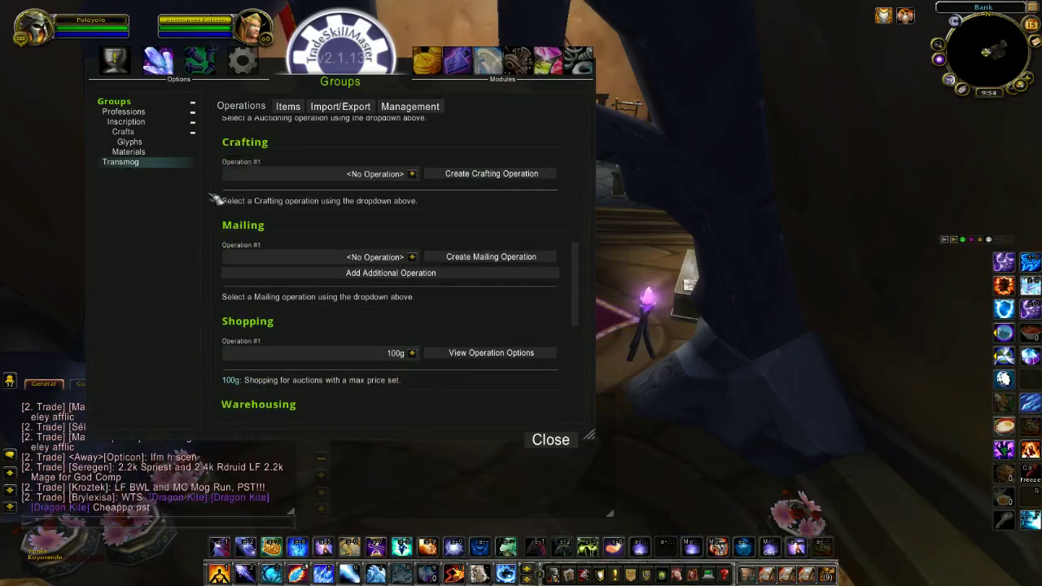
left_click(551, 441)
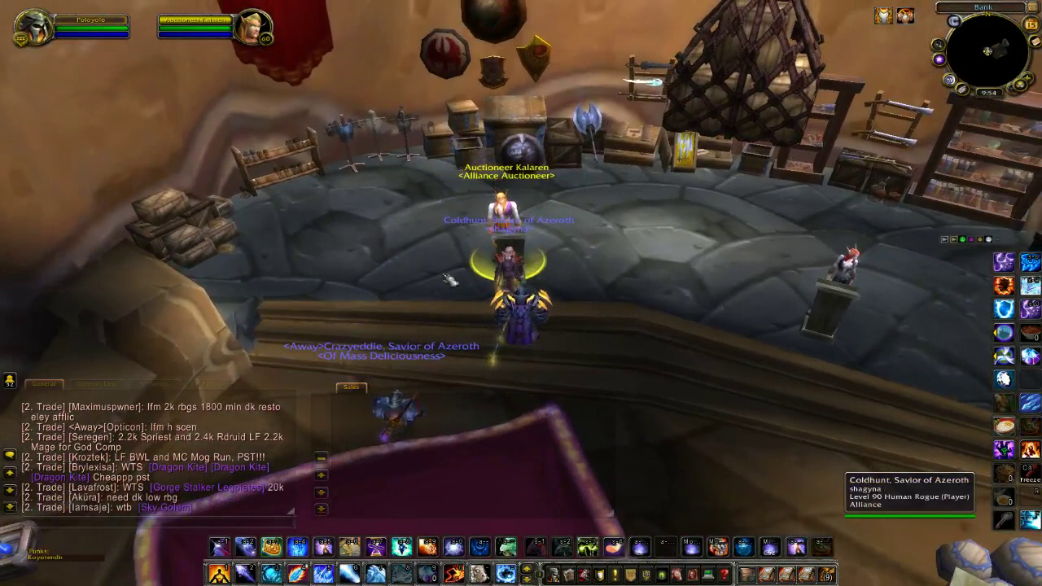
- Open the auction house at Auctioneer Kalaren, select Transmog, and start the Shopping search
right_click(530, 258)
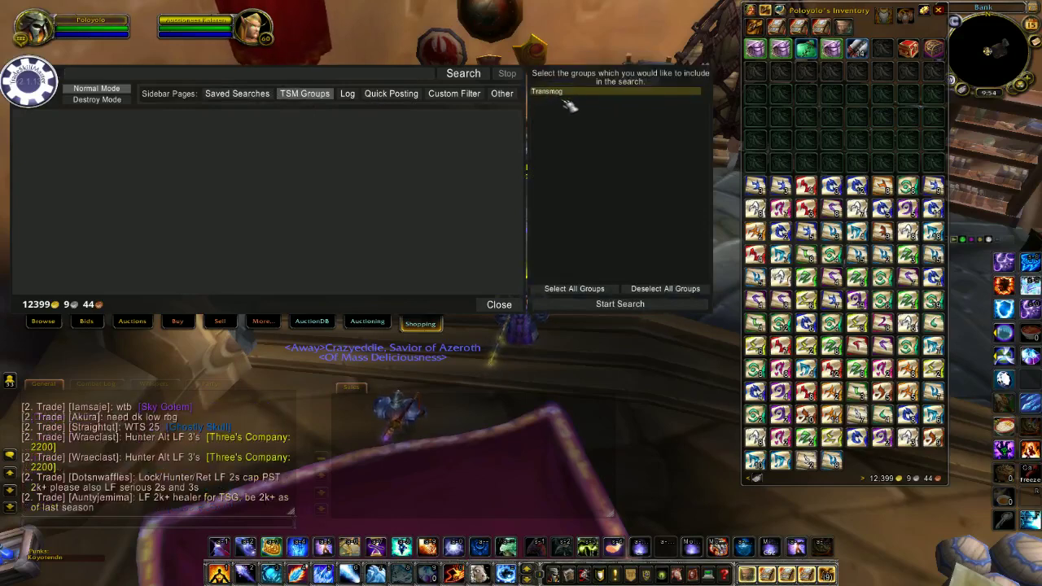
left_click(576, 93)
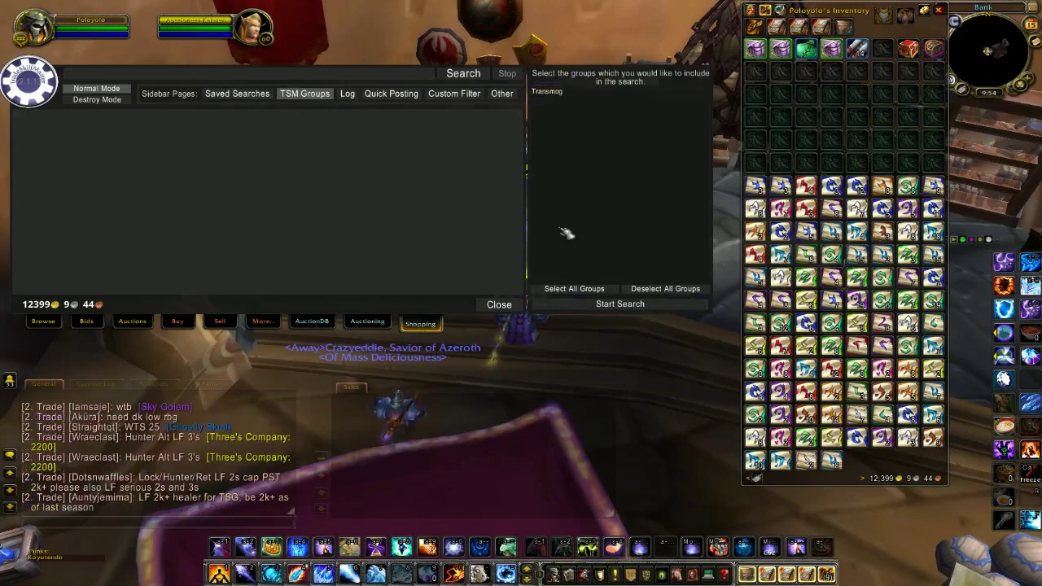
left_click(570, 93)
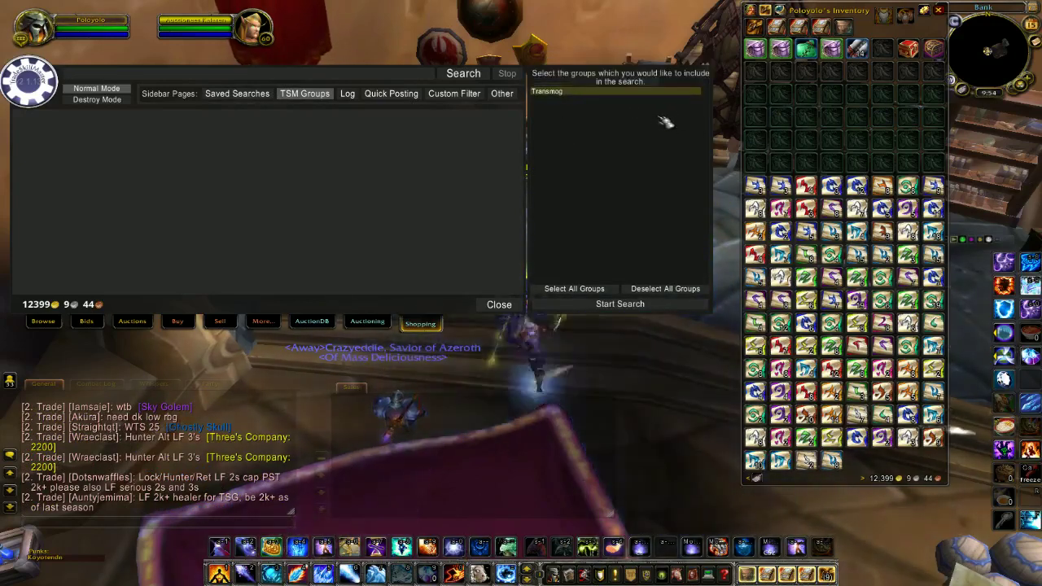
left_click(666, 291)
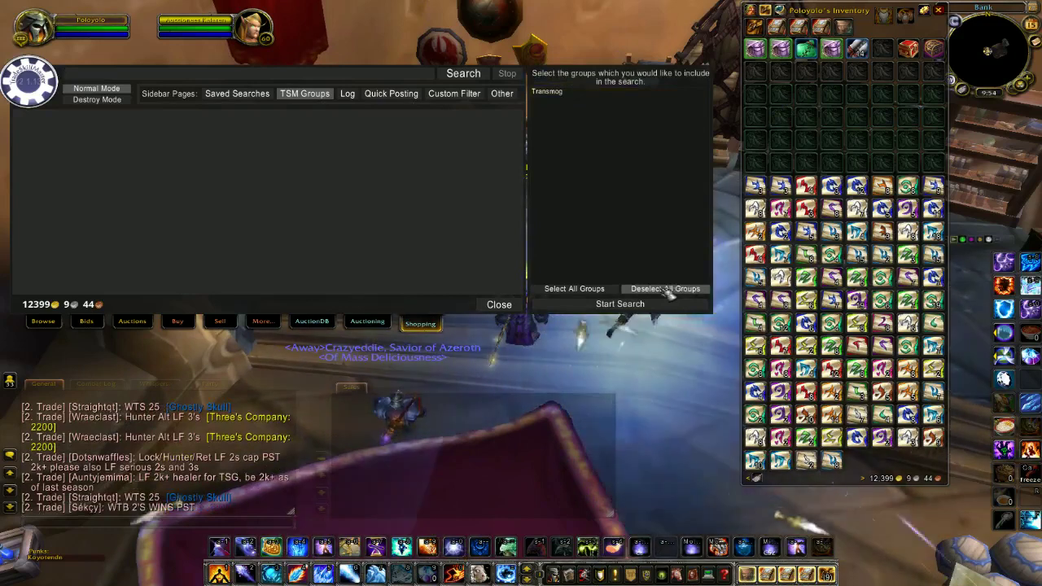
left_click(598, 291)
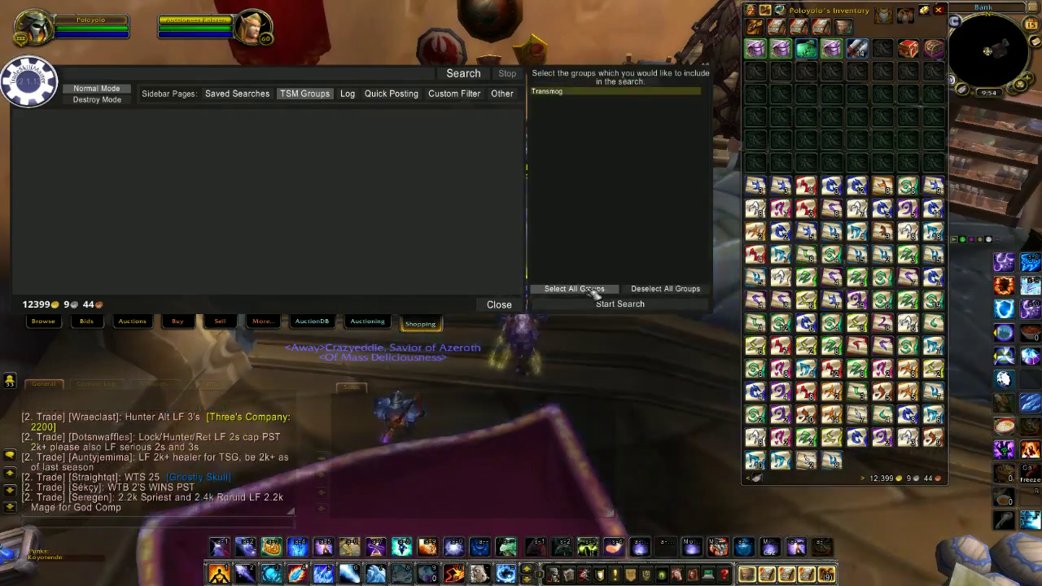
left_click(615, 308)
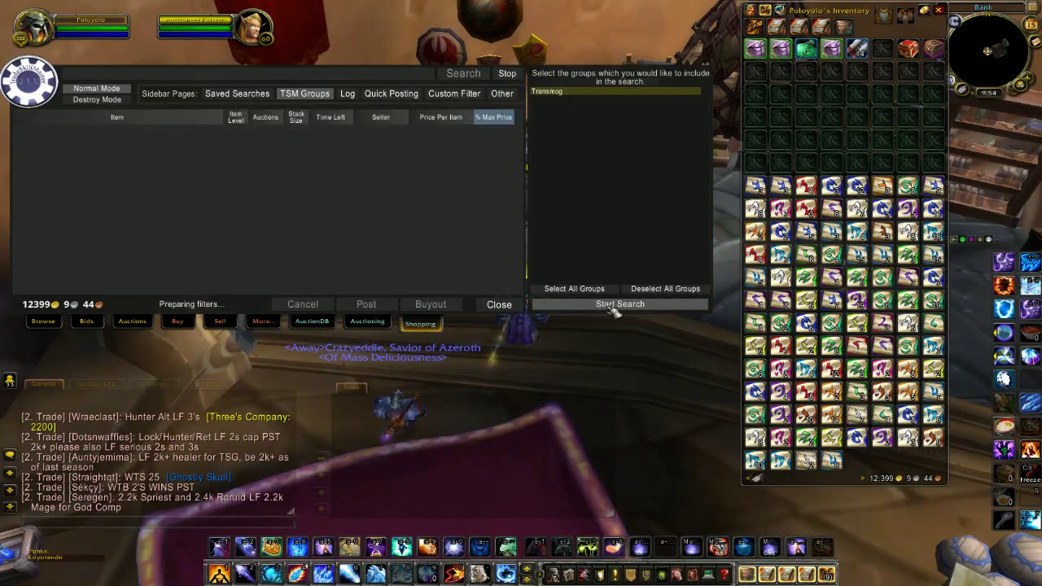